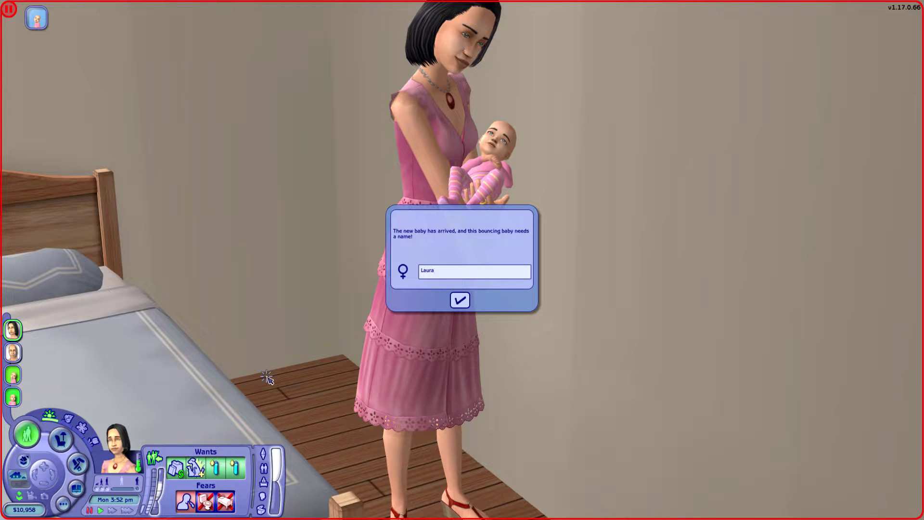
# - Accept the entered name for the newborn baby girl
pyautogui.click(460, 301)
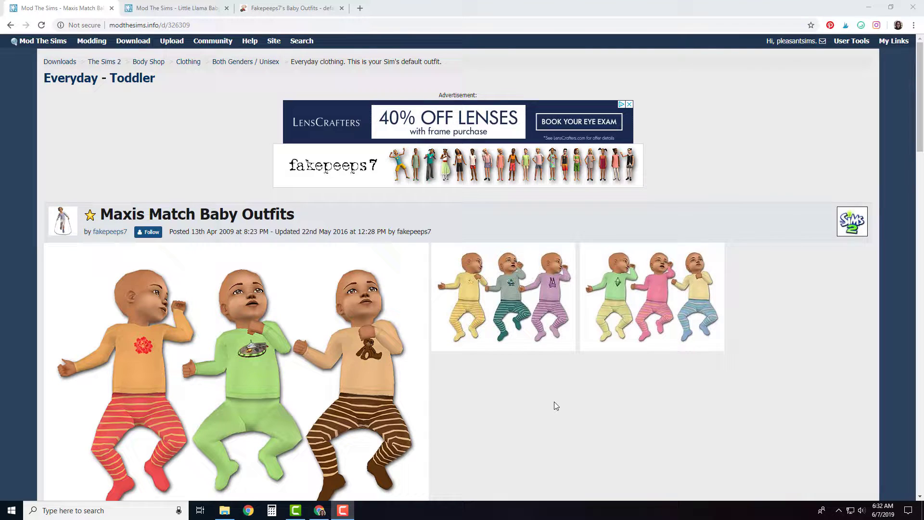
# - In the browser, view the Little Llama Baby Outfits page and return to the Maxis Match Baby Outfits page
pyautogui.click(174, 9)
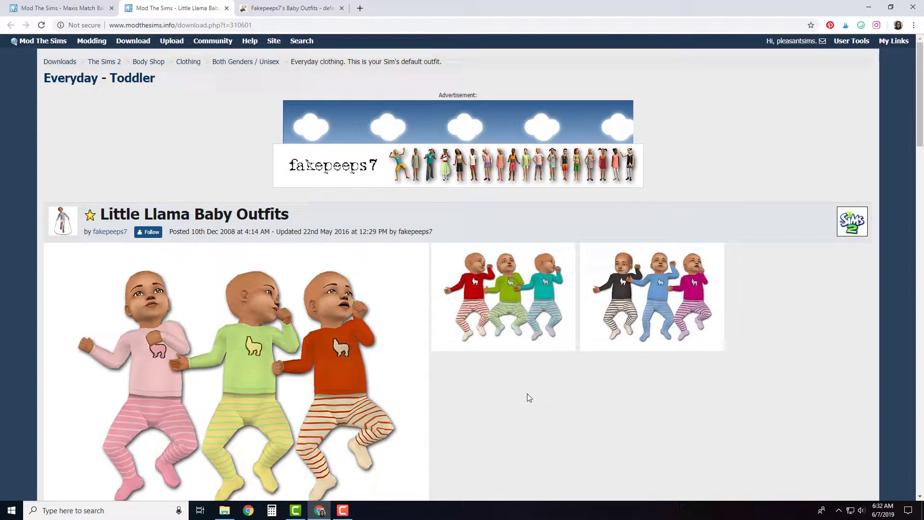
pyautogui.click(72, 8)
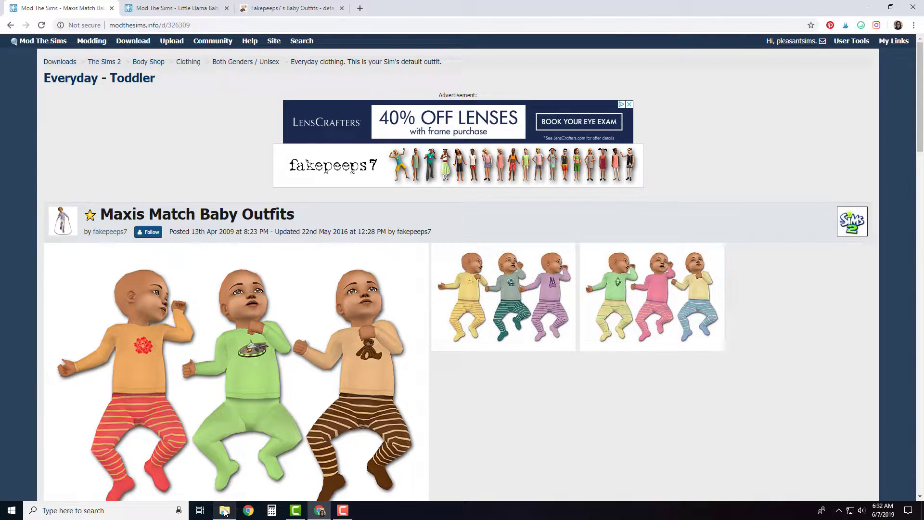
# - In File Explorer, open the "A - CAS - Clothing - Baby" folder inside The Sims 2 Ultimate Collection's Downloads folder
pyautogui.moveTo(225, 510)
pyautogui.click(226, 466)
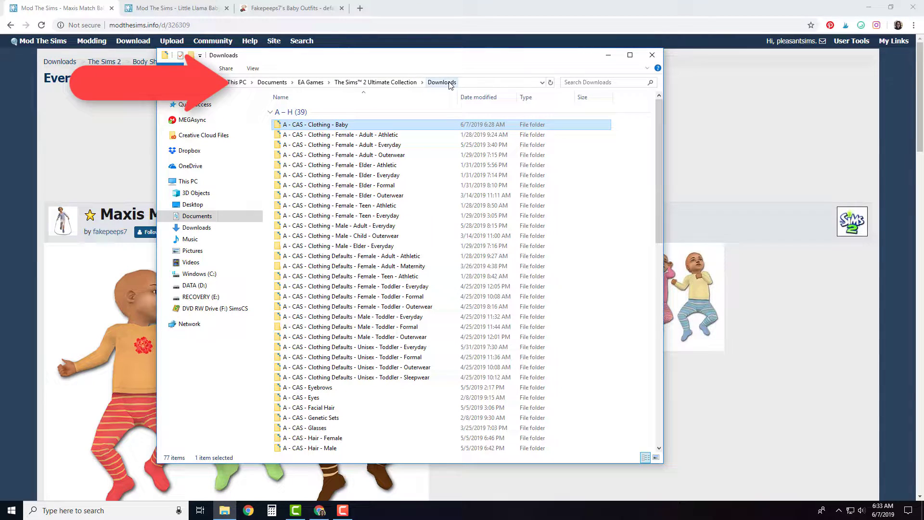
pyautogui.doubleClick(357, 127)
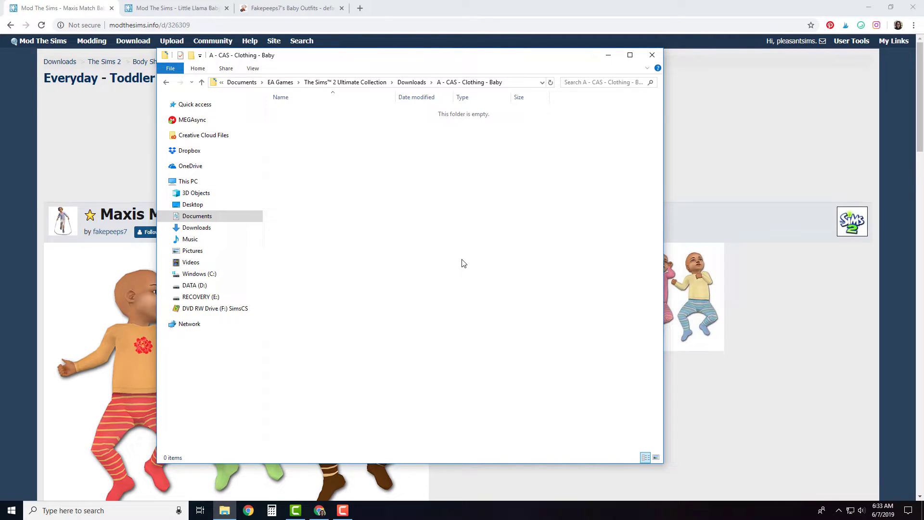
# - Return to the browser and examine the outfit previews and description on the Maxis Match Baby Outfits page
pyautogui.hotkey('alt', 'Tab')
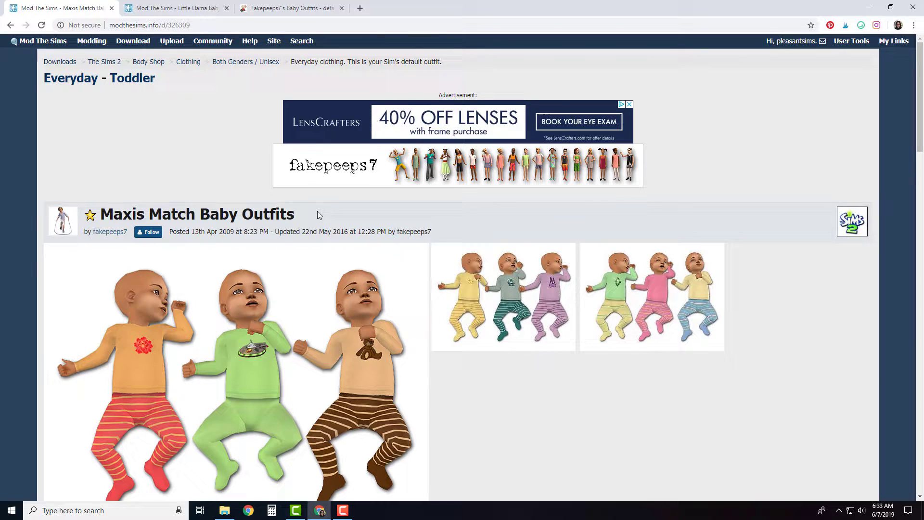
pyautogui.scroll(-4, 313, 212)
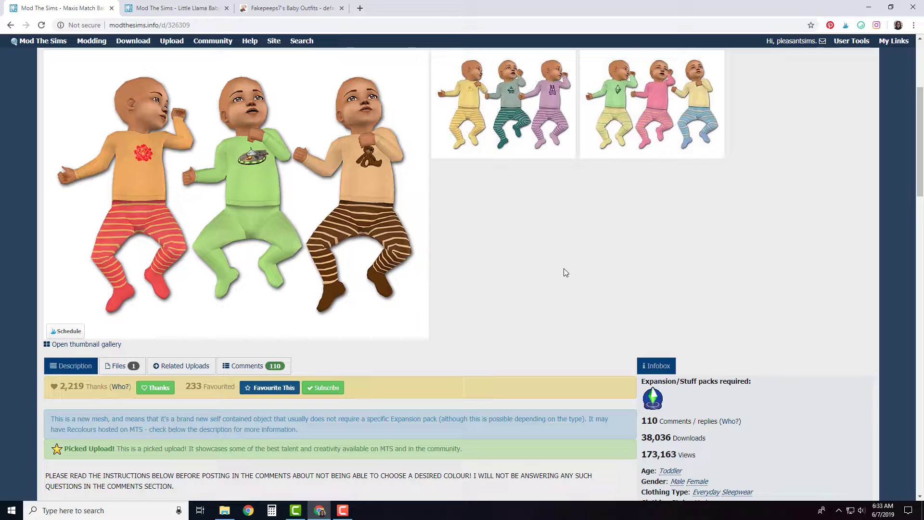
pyautogui.scroll(3, 528, 257)
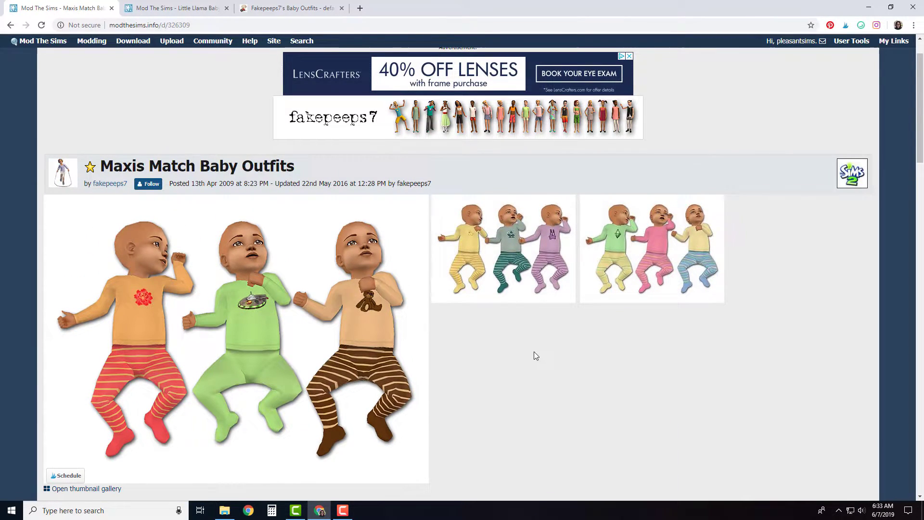
pyautogui.scroll(-12, 536, 356)
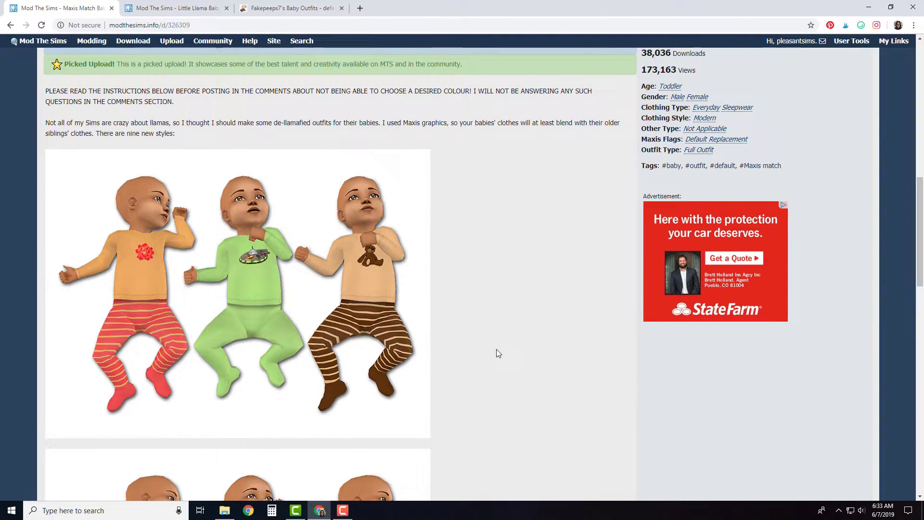
pyautogui.scroll(-2, 497, 350)
pyautogui.scroll(-6, 497, 349)
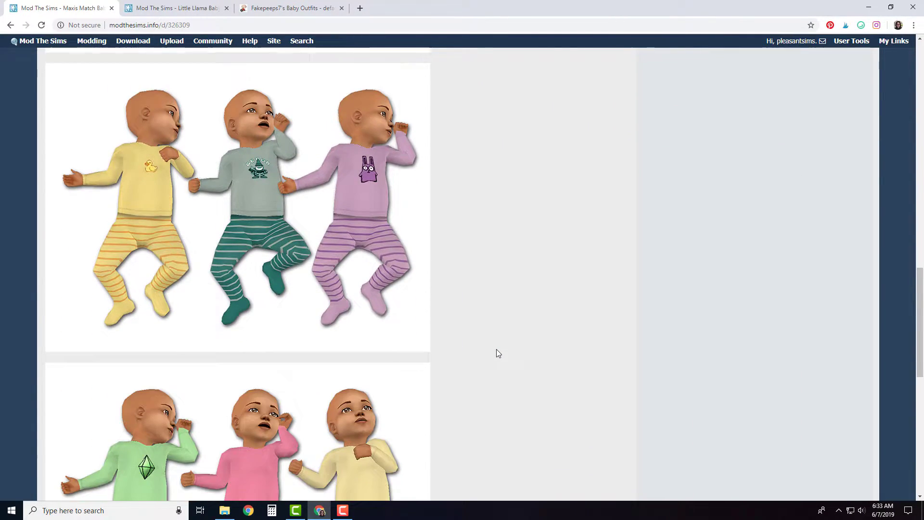
pyautogui.scroll(-7, 497, 351)
pyautogui.scroll(3, 497, 351)
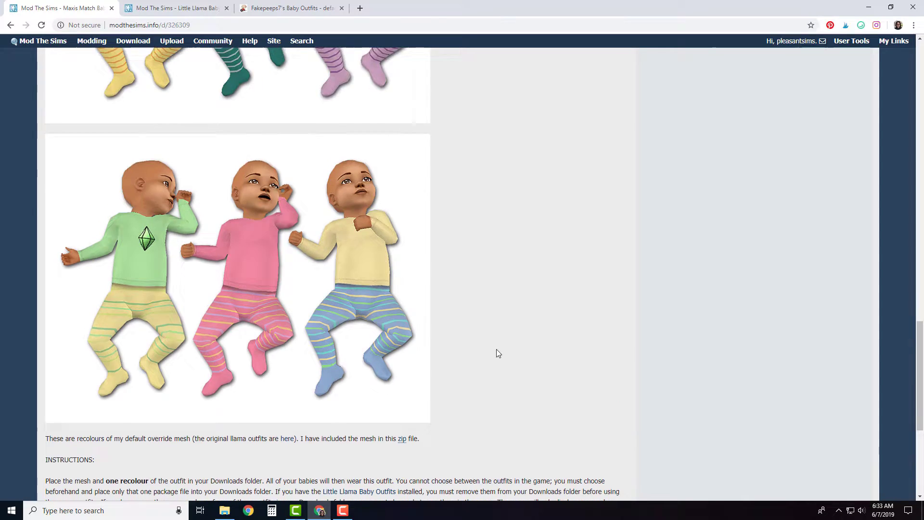
pyautogui.scroll(18, 498, 354)
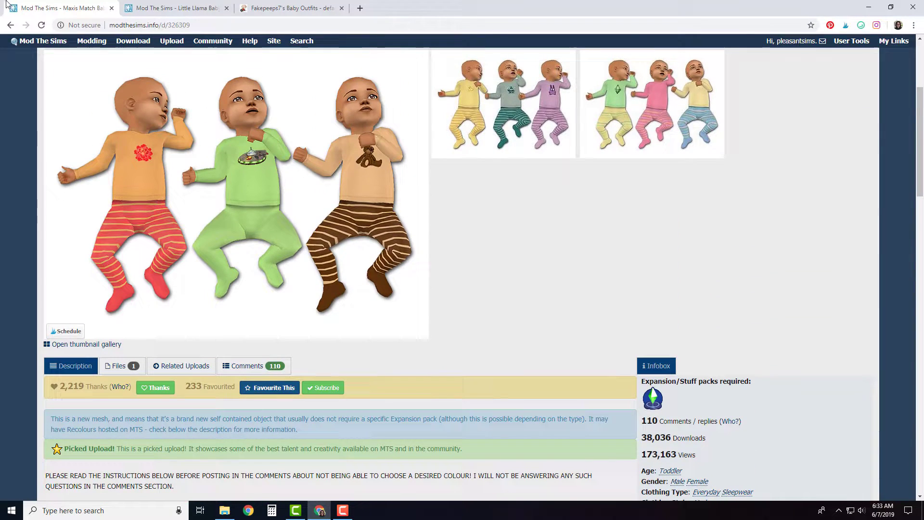
# - Download MESH_babyoutfit.zip from the Little Llama Baby Outfits page and open the archive
pyautogui.click(157, 6)
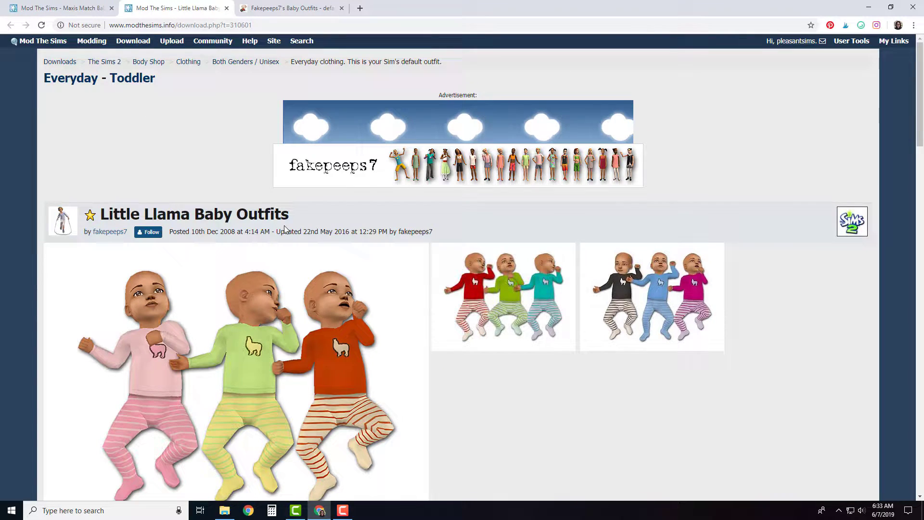
pyautogui.scroll(-15, 413, 385)
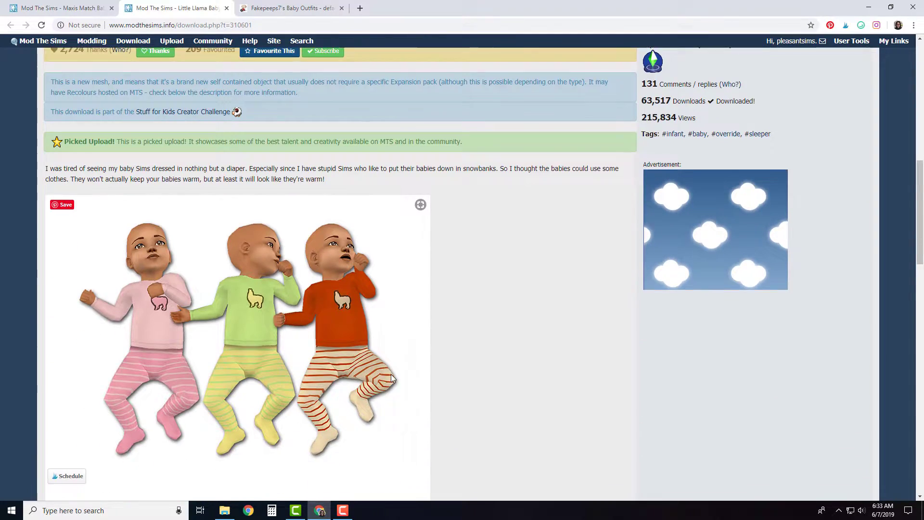
pyautogui.scroll(-3, 395, 368)
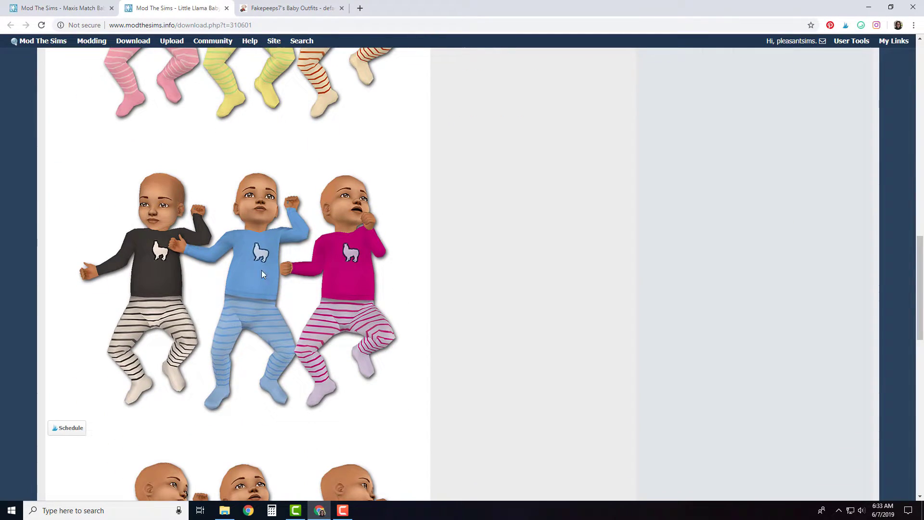
pyautogui.scroll(14, 443, 324)
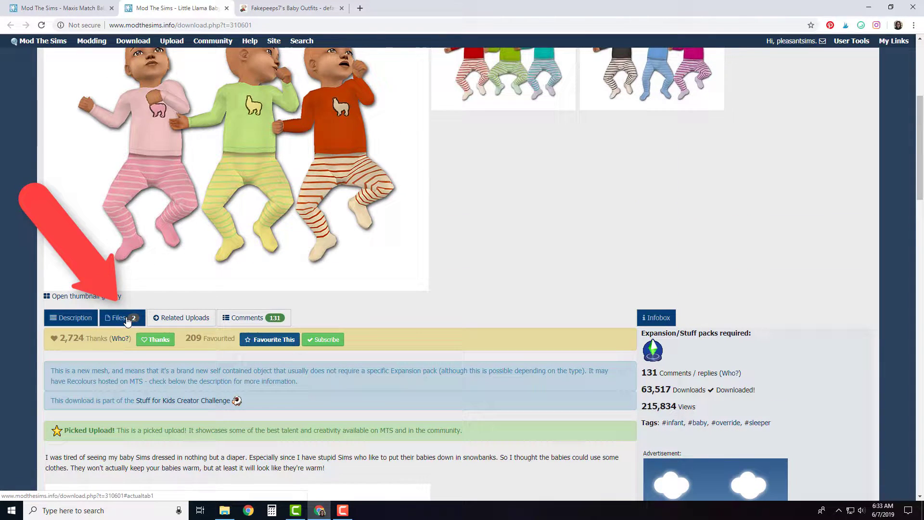
pyautogui.click(128, 322)
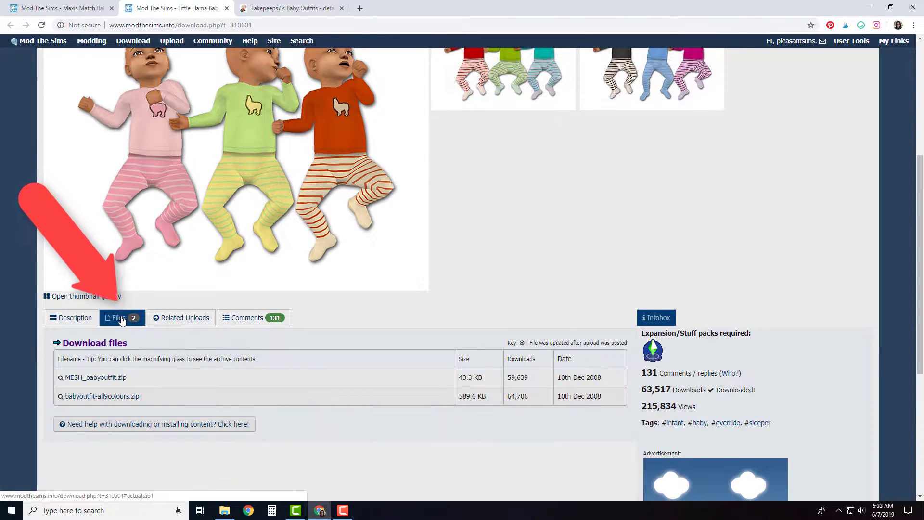
pyautogui.click(89, 379)
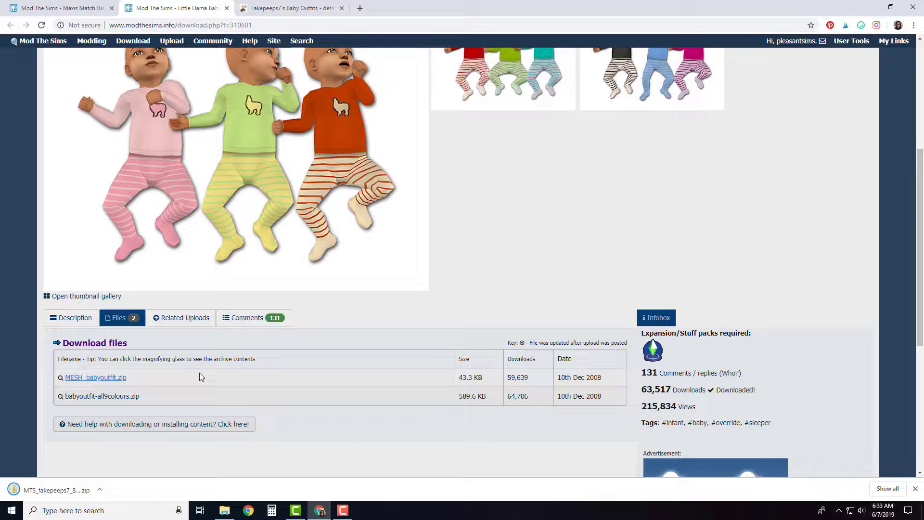
pyautogui.click(56, 489)
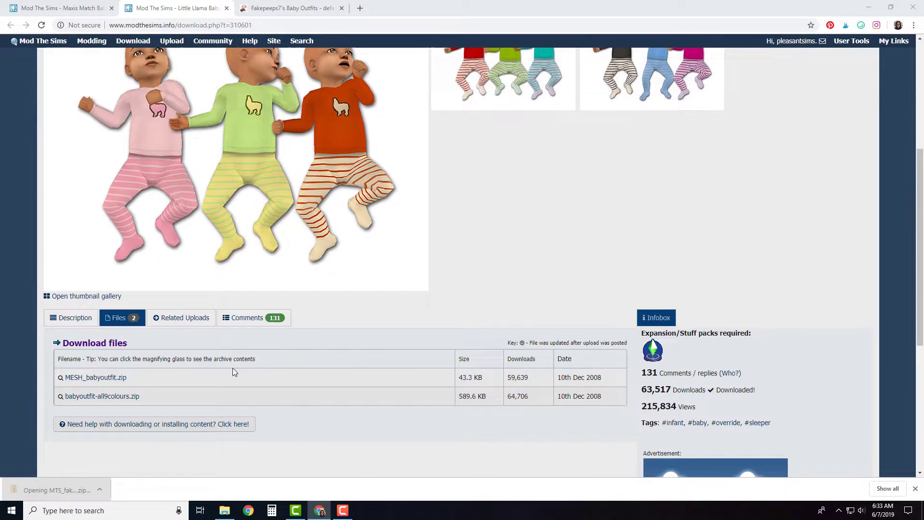
# - Copy the MESH_fp7_bubodyoutfit_120908 package from the archive into the "A - CAS - Clothing - Baby" folder and close the archive
pyautogui.click(225, 510)
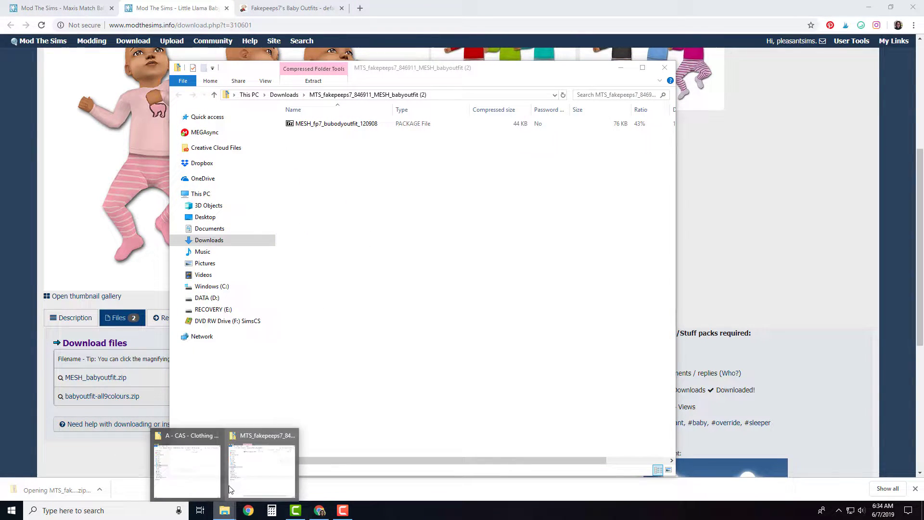
pyautogui.moveTo(297, 70); pyautogui.dragTo(526, 51)
pyautogui.moveTo(366, 72); pyautogui.dragTo(233, 51)
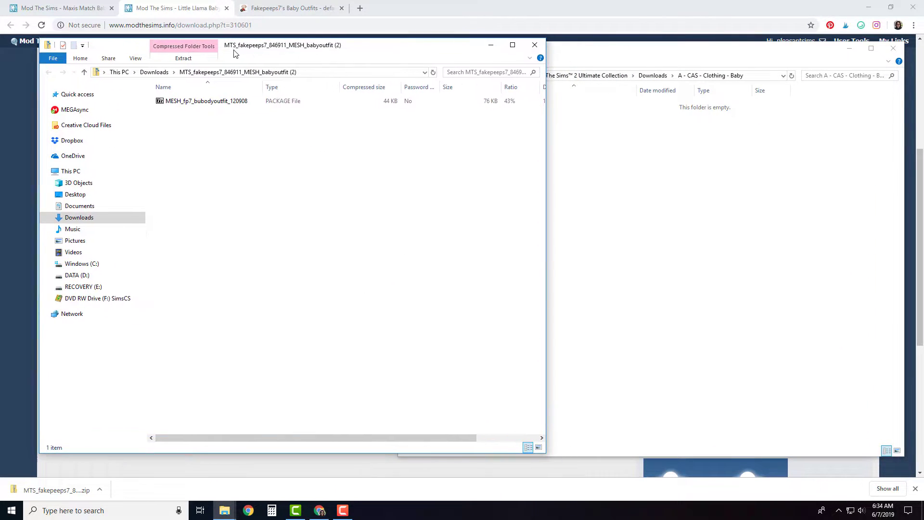
pyautogui.click(604, 187)
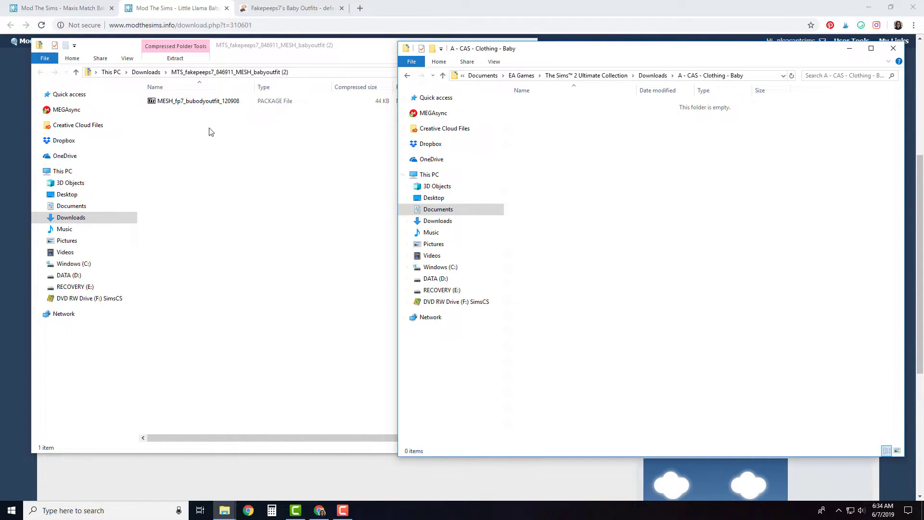
pyautogui.moveTo(193, 102); pyautogui.dragTo(636, 197)
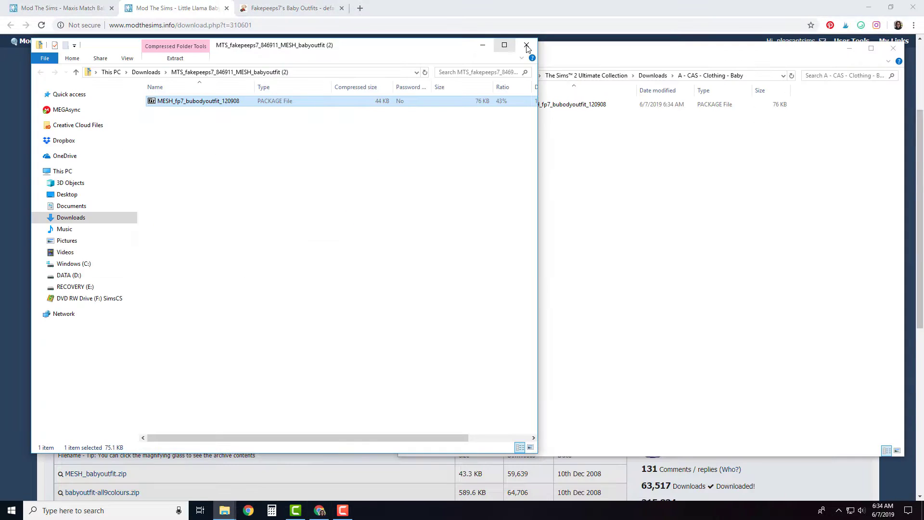
pyautogui.click(526, 44)
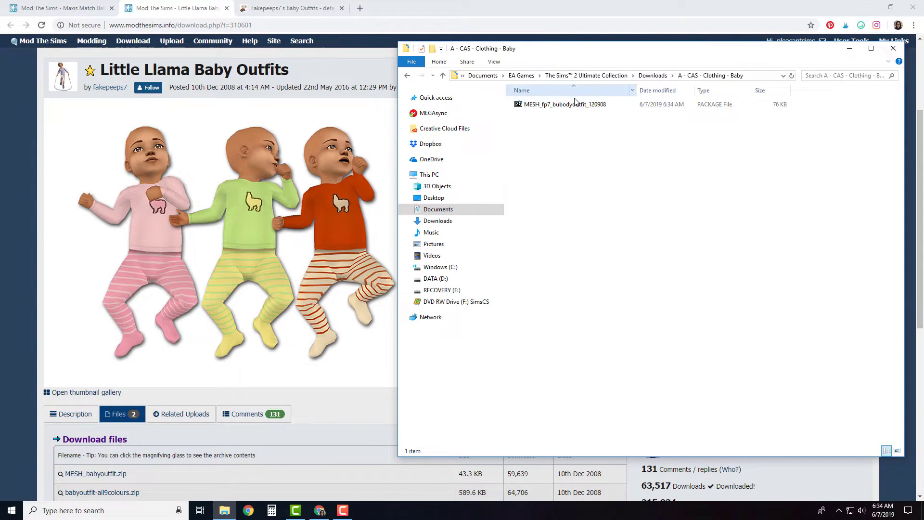
# - Download babyoutfit-all9colours.zip from the Little Llama Baby Outfits page and open the archive
pyautogui.scroll(-1, 106, 441)
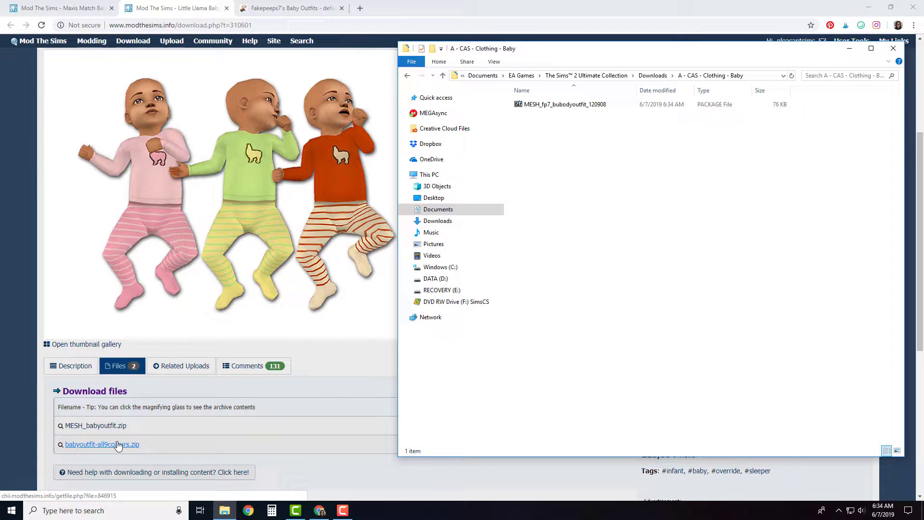
pyautogui.click(118, 446)
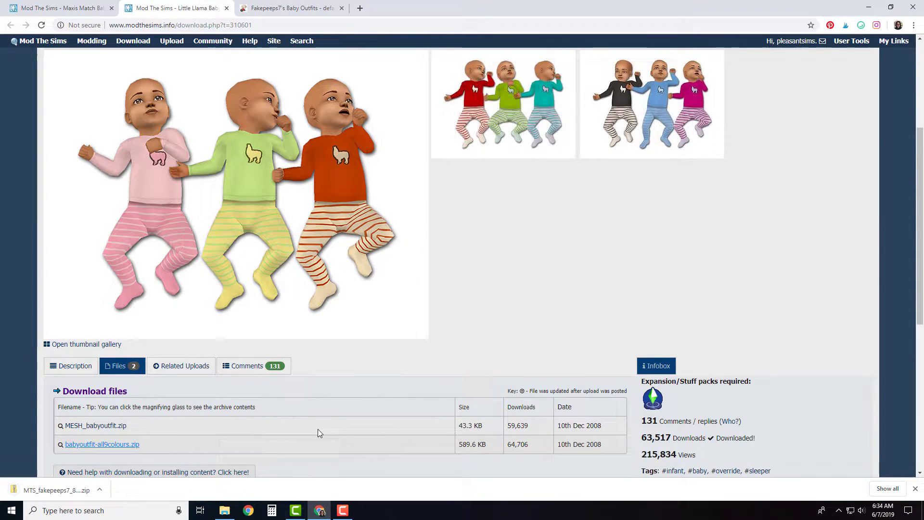
pyautogui.click(55, 490)
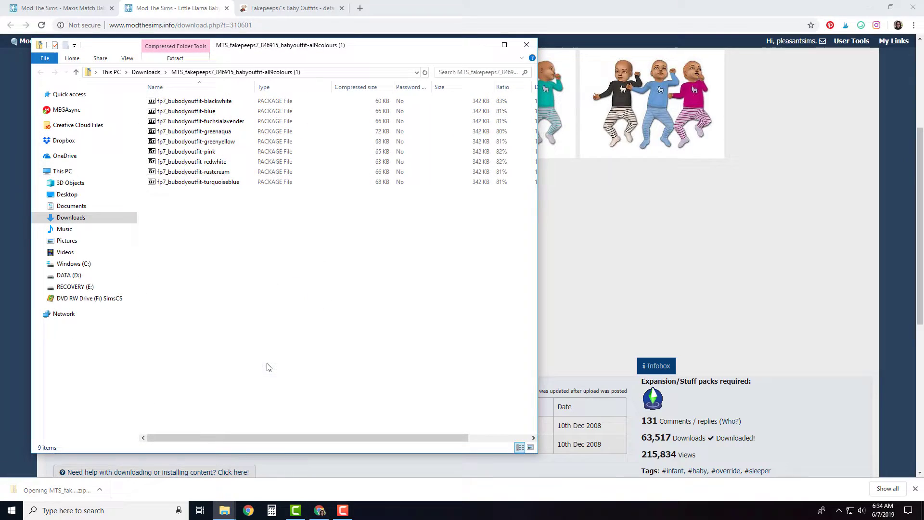
# - Copy the fp7_bubodyoutfit-blue package from the archive into the "A - CAS - Clothing - Baby" folder and close the archive
pyautogui.moveTo(225, 510)
pyautogui.click(188, 459)
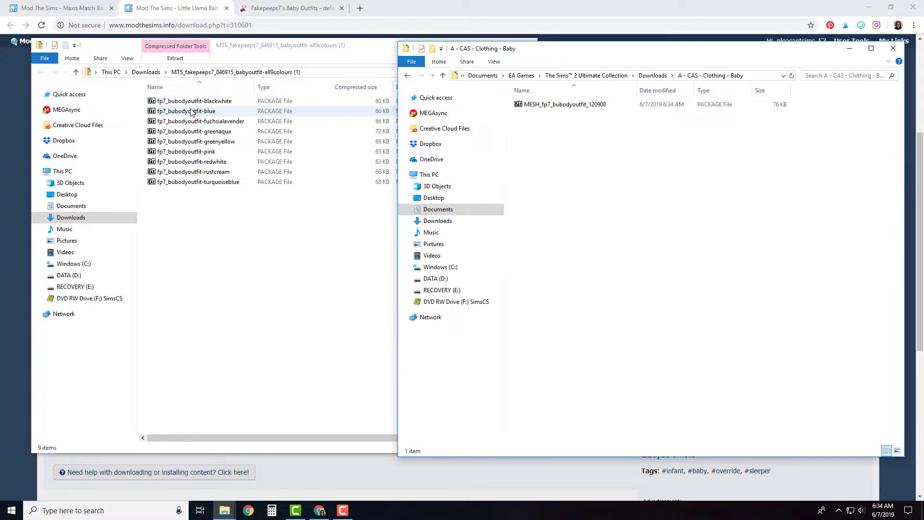
pyautogui.moveTo(173, 113); pyautogui.dragTo(602, 236)
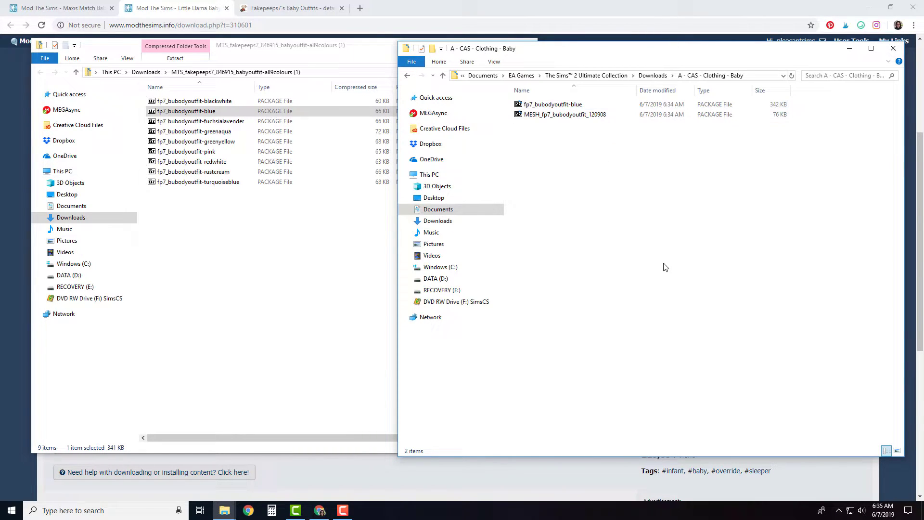
pyautogui.click(208, 331)
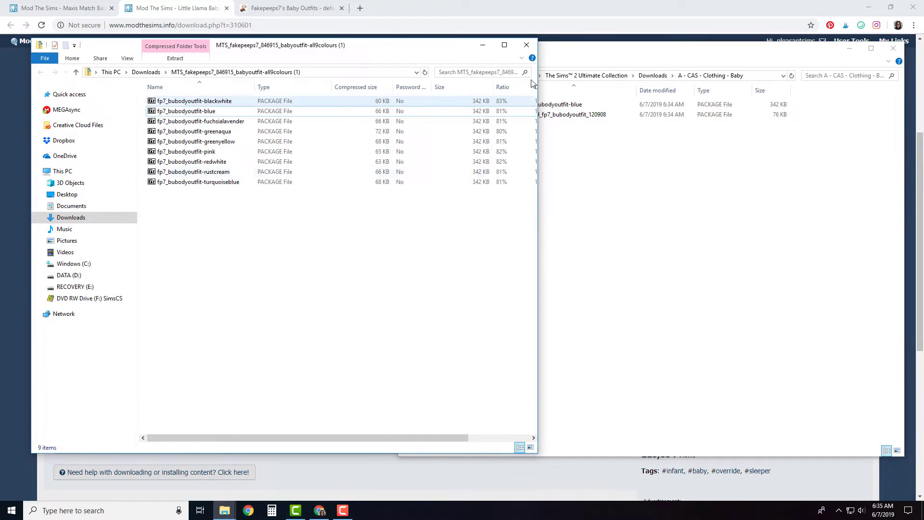
pyautogui.click(525, 48)
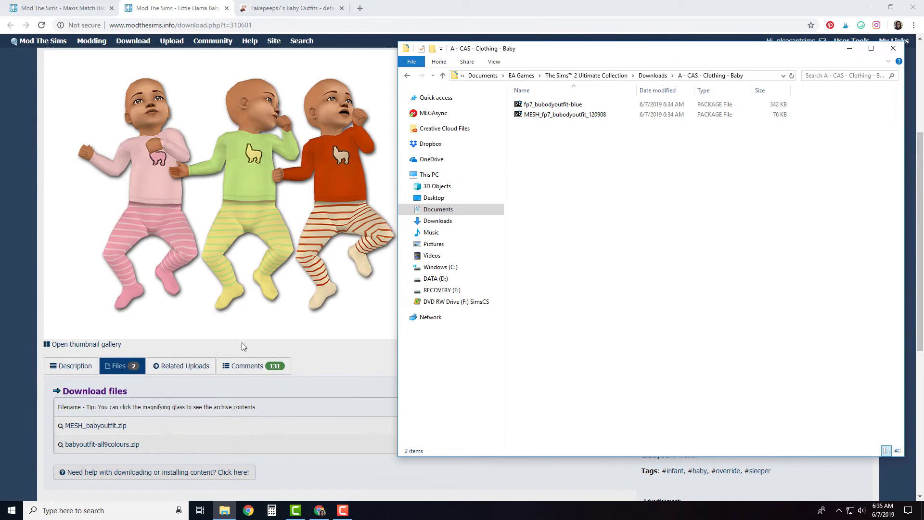
# - Switch from the Little Llama page to the Maxis Match Baby Outfits page and show its downloadable files
pyautogui.scroll(5, 153, 179)
pyautogui.click(153, 178)
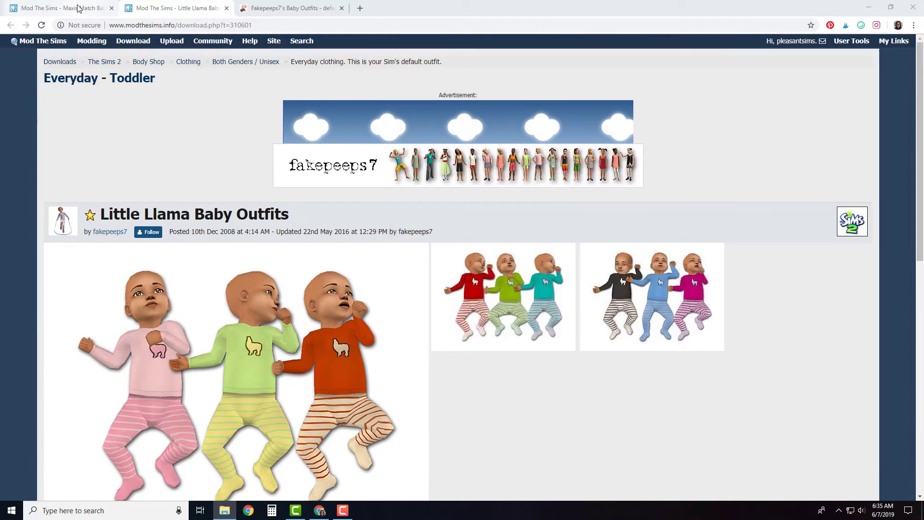
pyautogui.hotkey('ctrl', 'shift', 'Tab')
pyautogui.scroll(5, 146, 200)
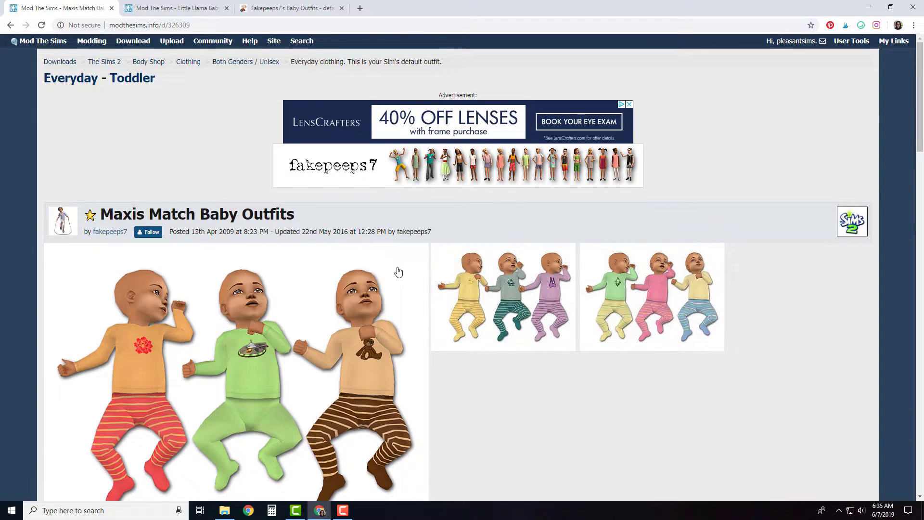
pyautogui.scroll(-7, 398, 272)
pyautogui.click(122, 221)
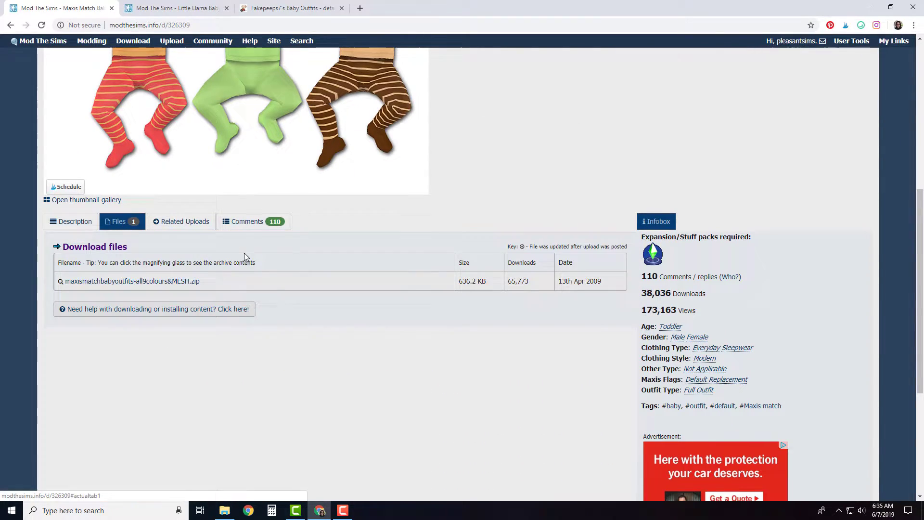
# - Download maxismatchbabyoutfits-all9colours&MESH.zip, open the archive to view its packages, and close it
pyautogui.scroll(-1, 244, 257)
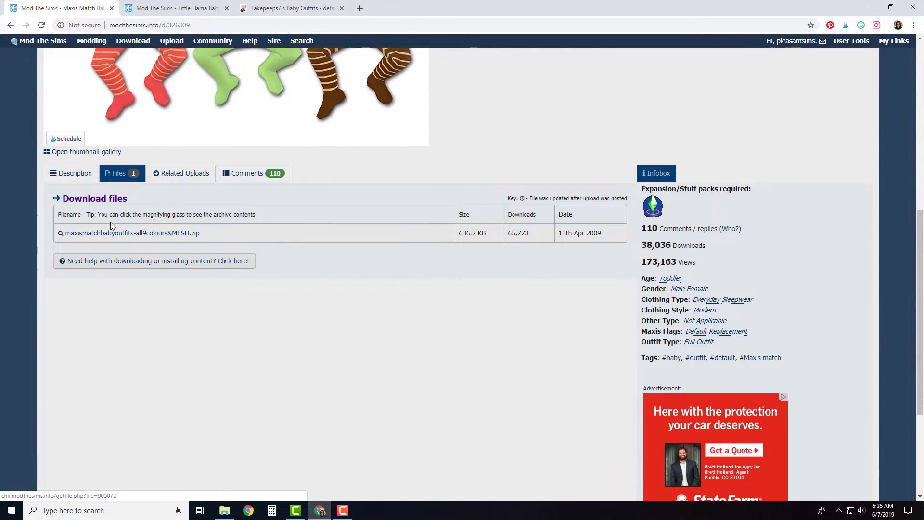
pyautogui.click(146, 234)
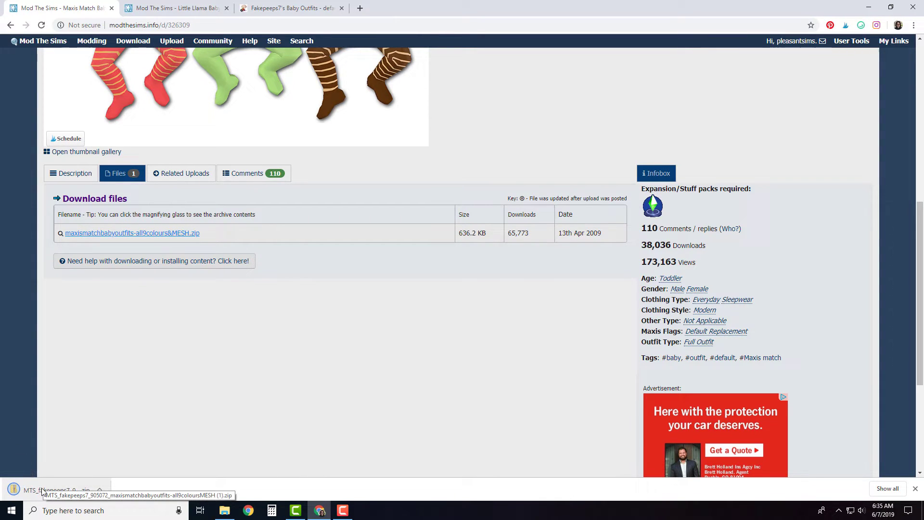
pyautogui.click(42, 491)
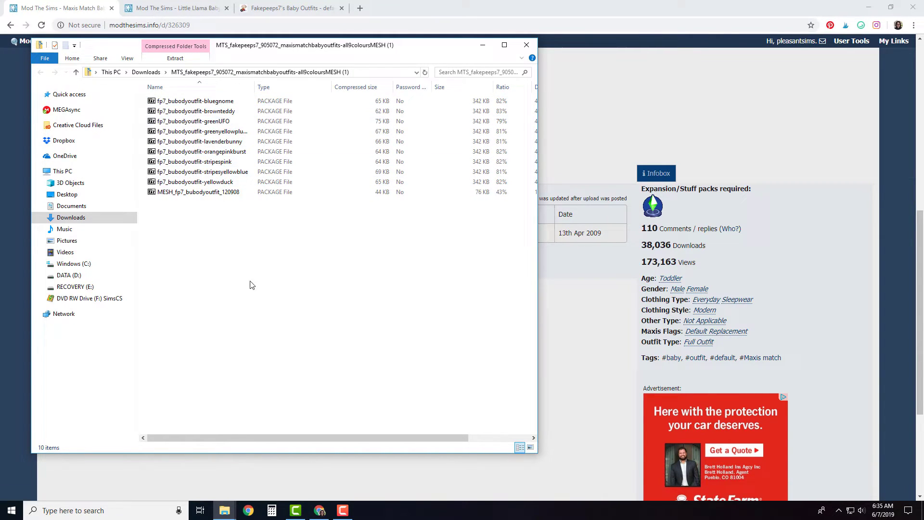
pyautogui.click(527, 45)
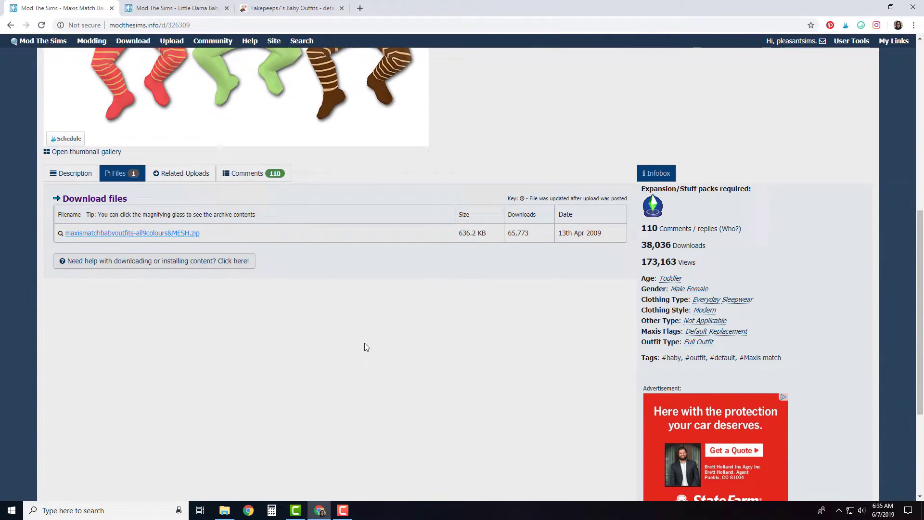
# - From the girls-only Fakepeeps7's Baby Outfits post, download the Maxis Match version, DEFAULT_BabyGirl_MaxisMatch.7z, and open the archive
pyautogui.scroll(1, 368, 347)
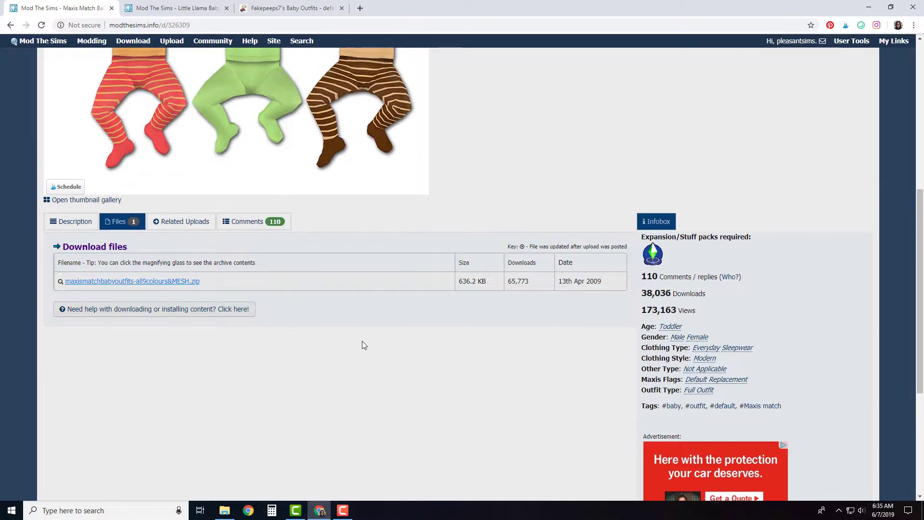
pyautogui.click(303, 10)
pyautogui.scroll(3, 380, 182)
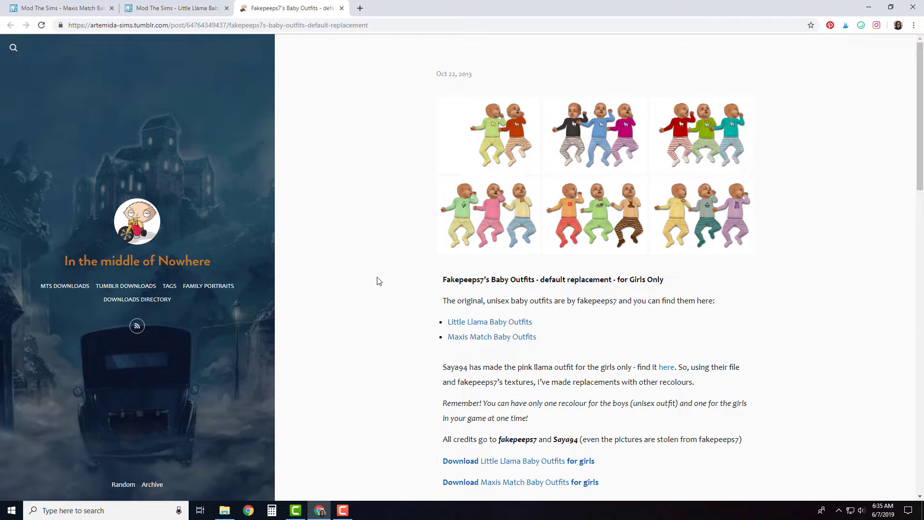
pyautogui.scroll(-2, 392, 277)
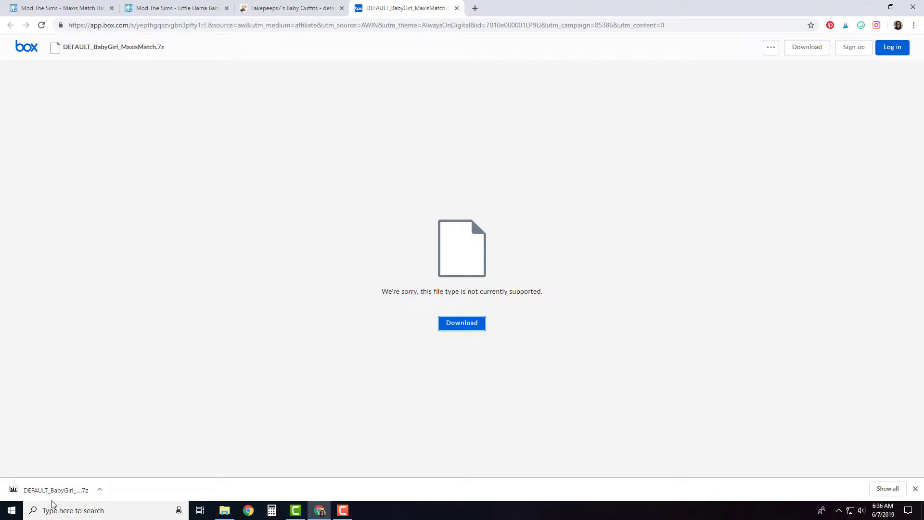
pyautogui.click(53, 491)
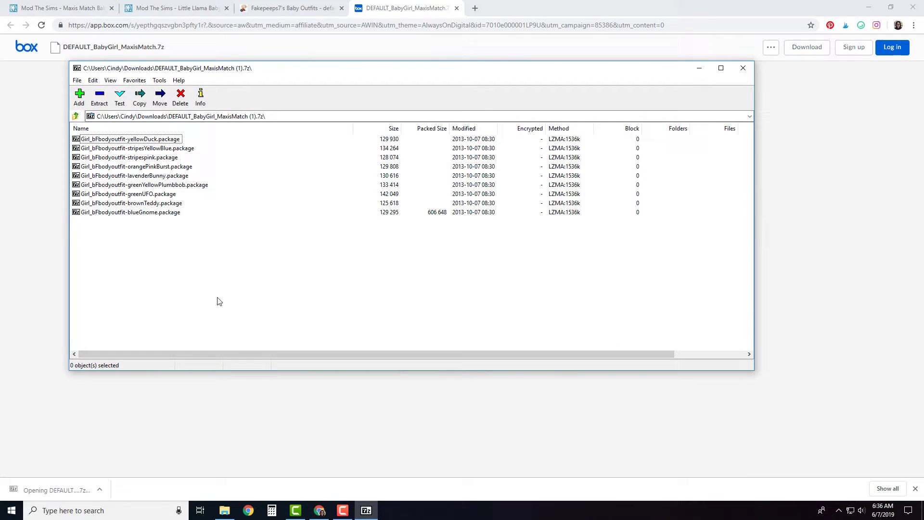
# - Copy Girl_bFbodyoutfit-stripespink.package from the archive into the "A - CAS - Clothing - Baby" folder
pyautogui.click(224, 510)
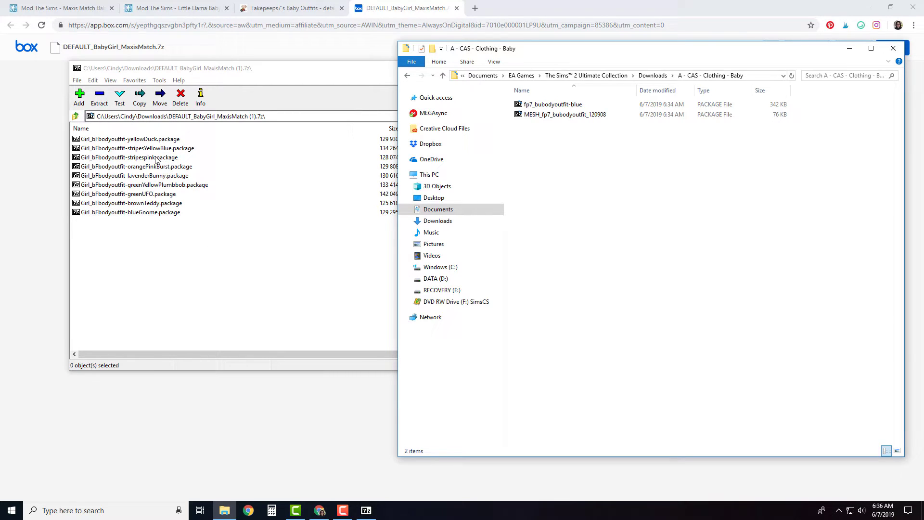
pyautogui.moveTo(140, 161); pyautogui.dragTo(239, 166)
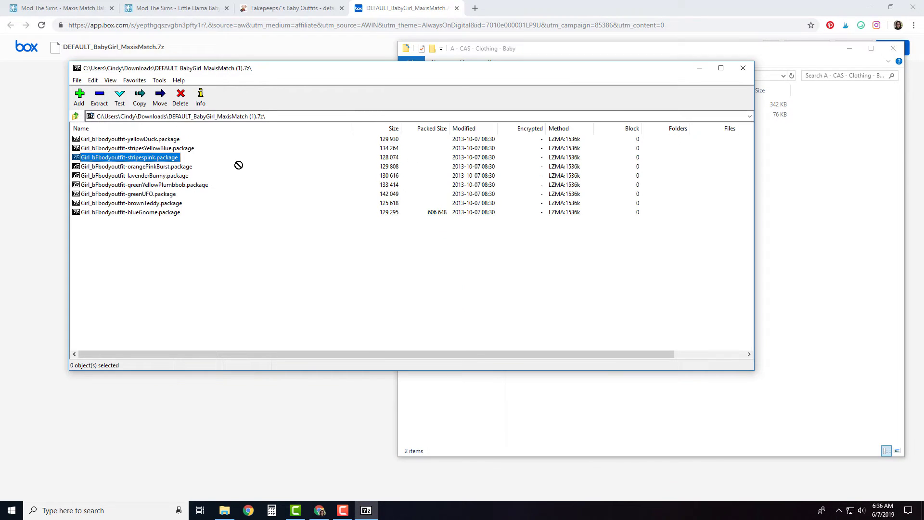
pyautogui.moveTo(746, 287); pyautogui.dragTo(827, 324)
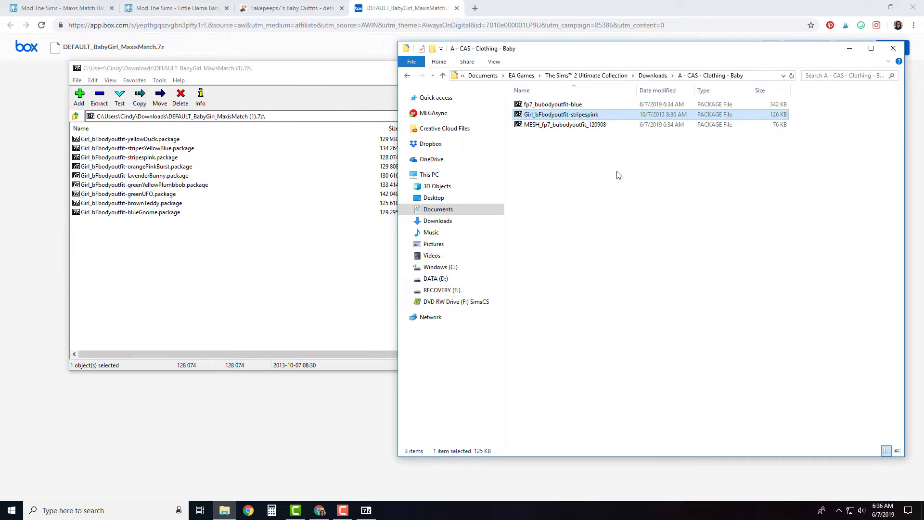
pyautogui.click(564, 146)
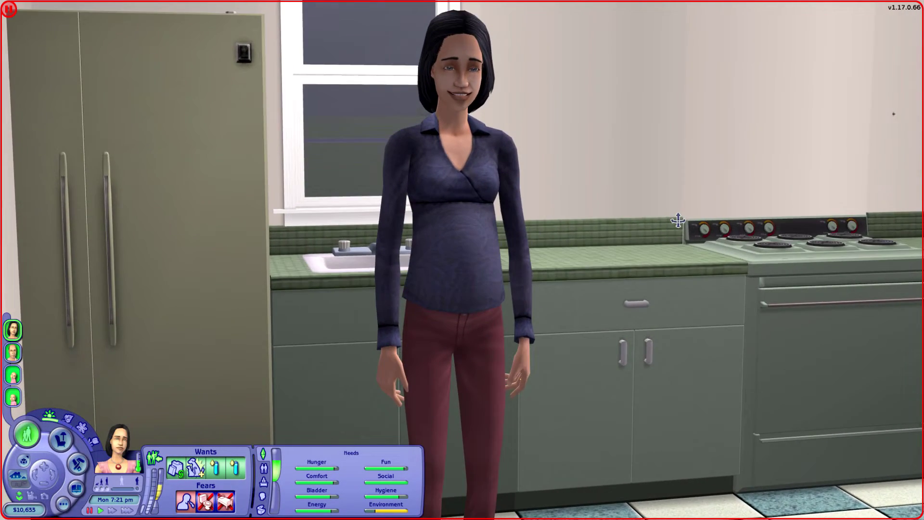
# - In The Sims 2, frame the pregnant Sim in the kitchen and resume the paused game at normal speed
pyautogui.scroll(-2, 679, 221)
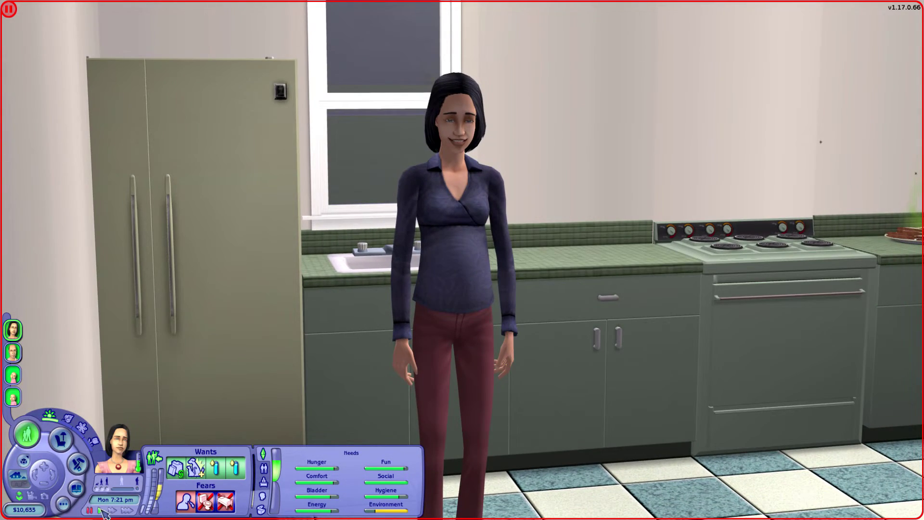
pyautogui.click(101, 510)
pyautogui.scroll(2, 206, 377)
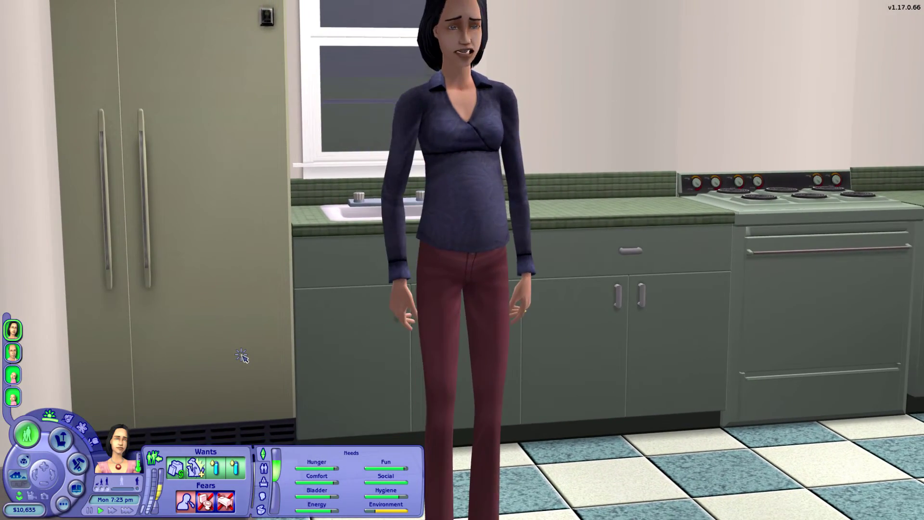